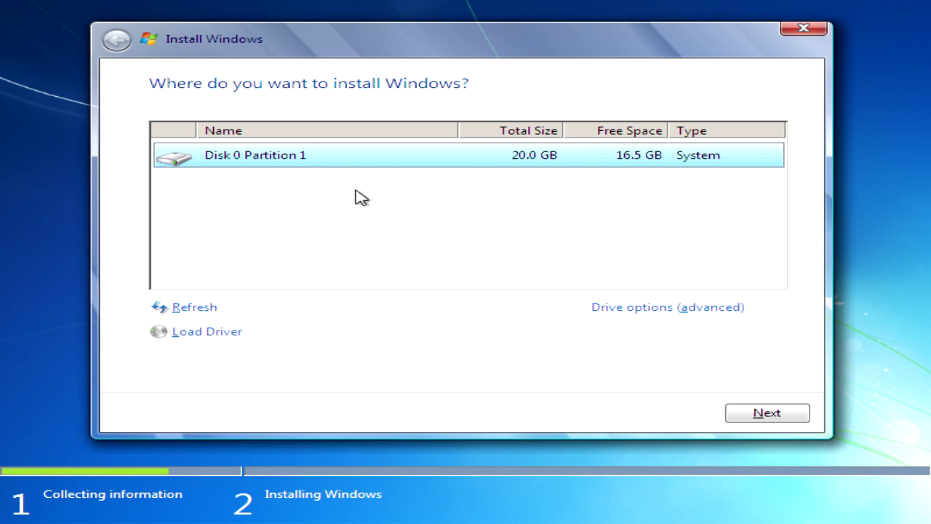
Step: Choose Disk 0 Partition 1 as the install location and accept moving the previous installation's files to Windows.old
click(318, 196)
click(319, 164)
click(788, 413)
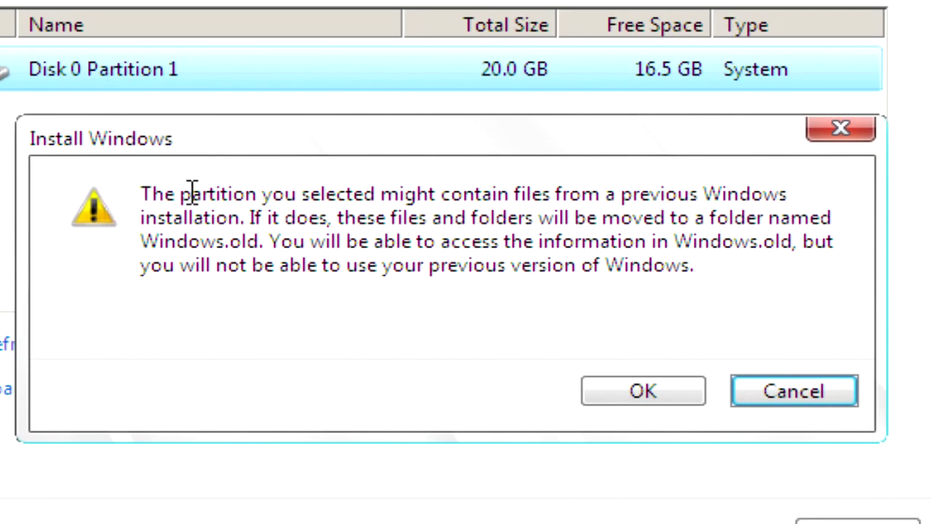
drag(166, 194, 814, 316)
click(388, 288)
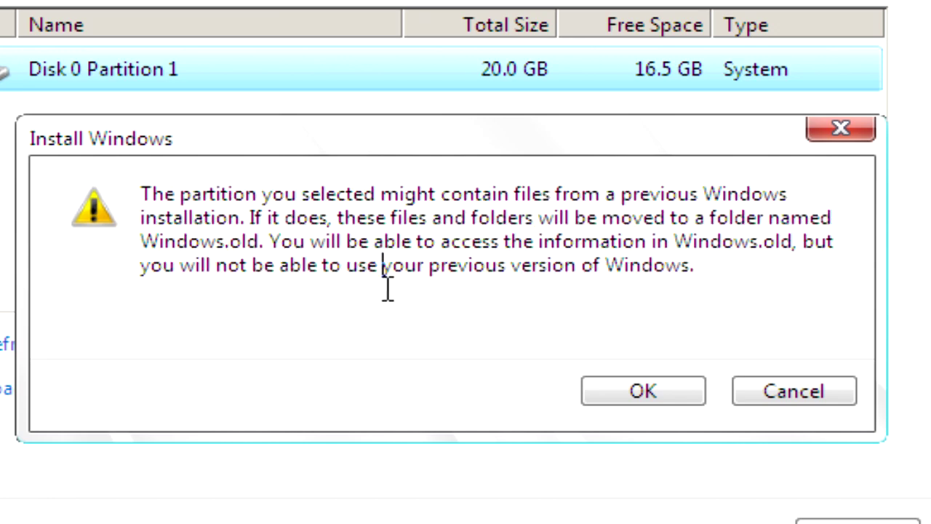
click(691, 390)
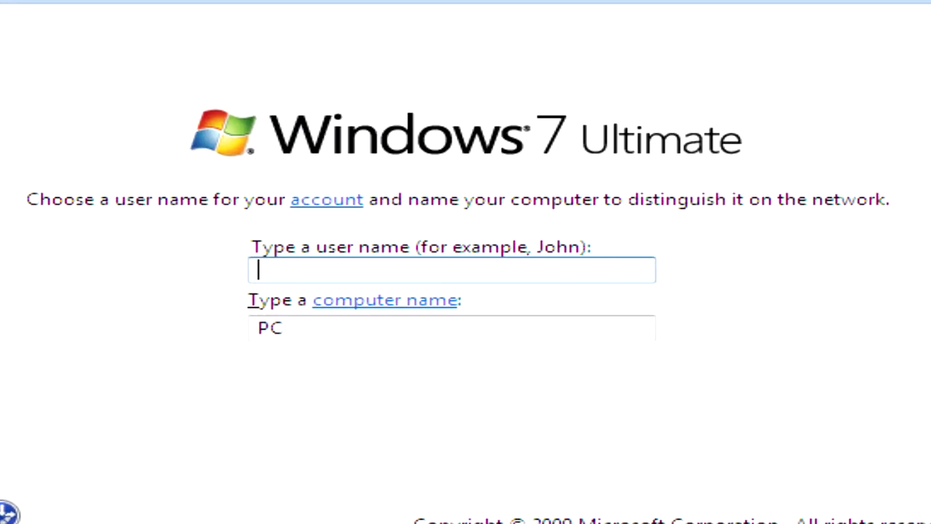
Step: Enter the account user name with the suggested computer name, and leave the account password and hint blank
click(355, 268)
text(LordReserei)
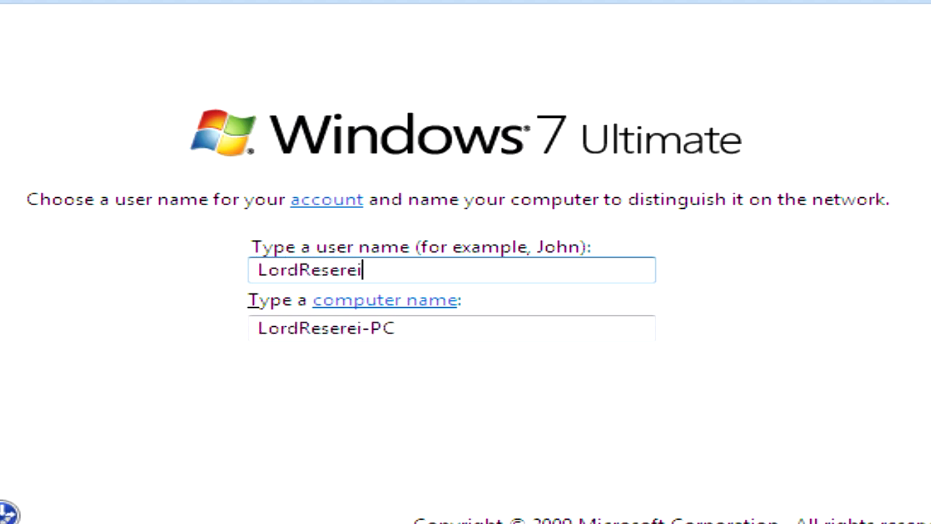
key(Return)
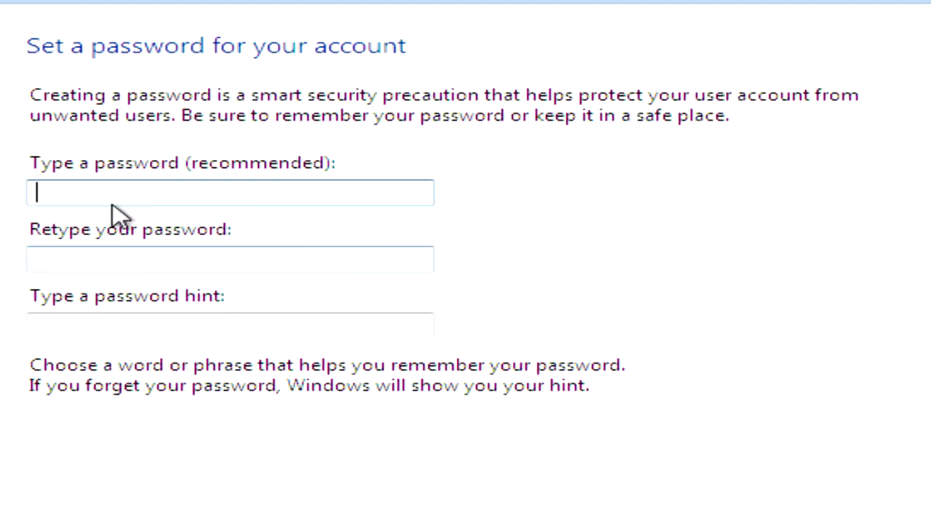
click(156, 256)
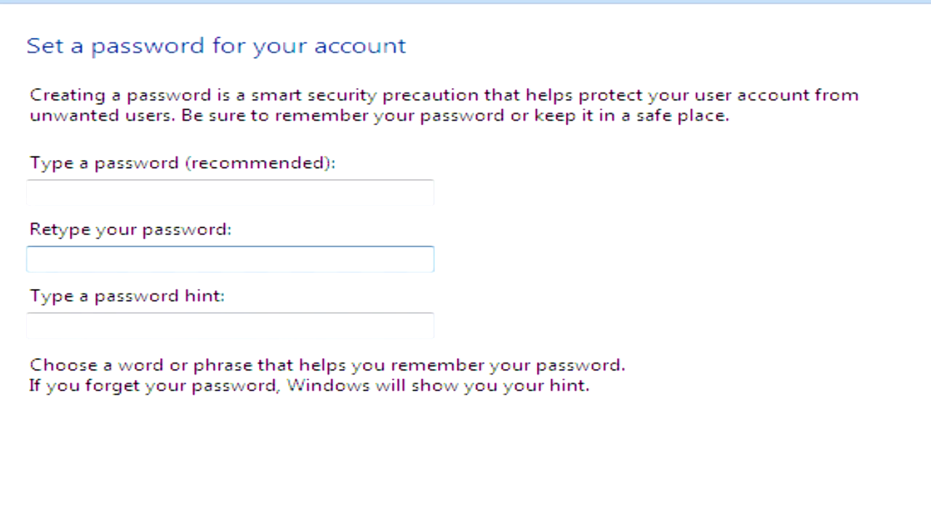
key(Return)
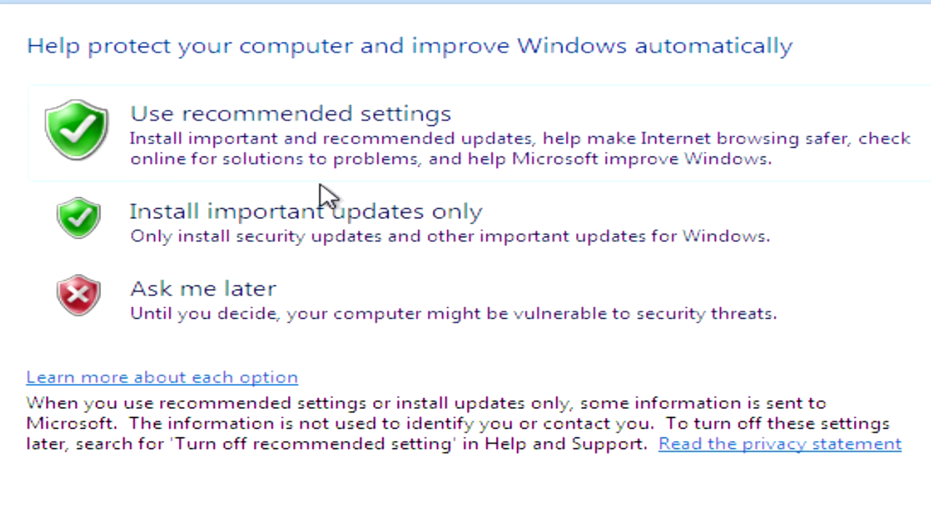
Step: Apply the recommended update settings and confirm the time zone as (UTC) Dublin, Edinburgh, Lisbon, London
click(123, 128)
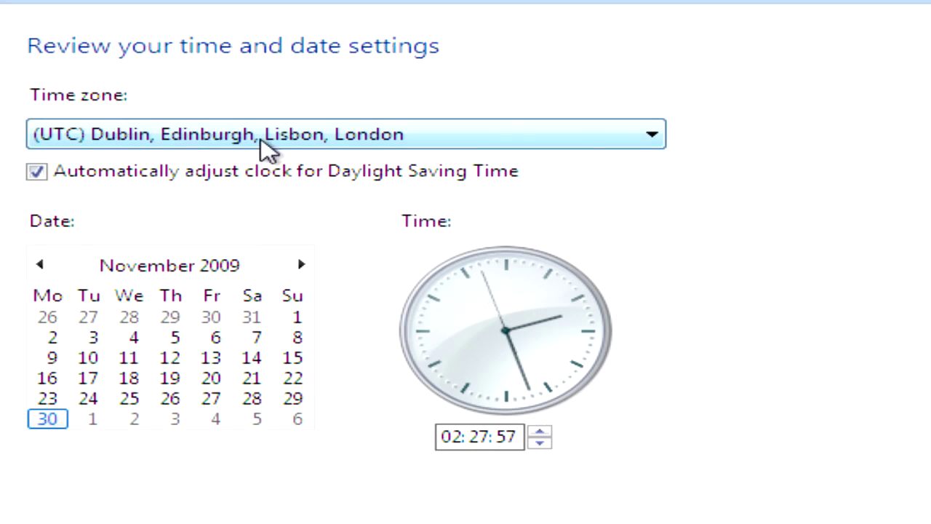
click(264, 147)
scroll(357, 22, up, 1)
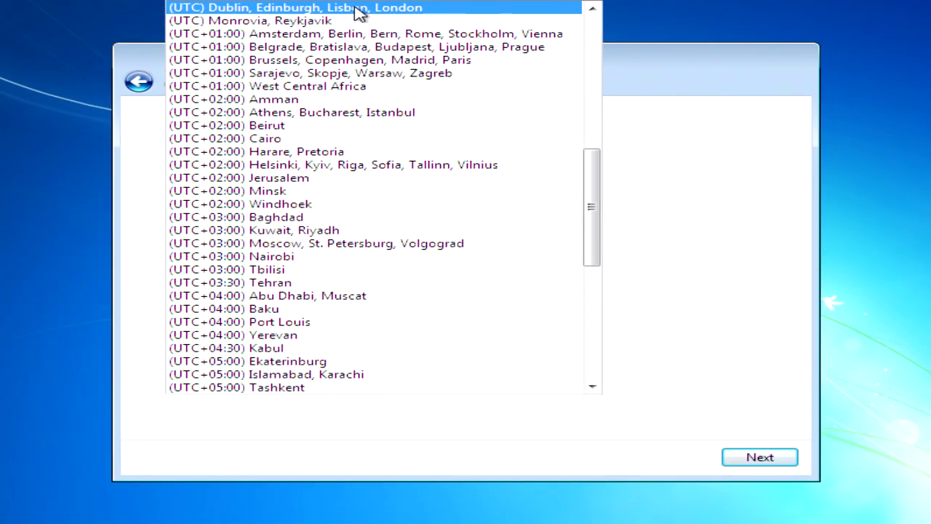
click(358, 15)
click(785, 459)
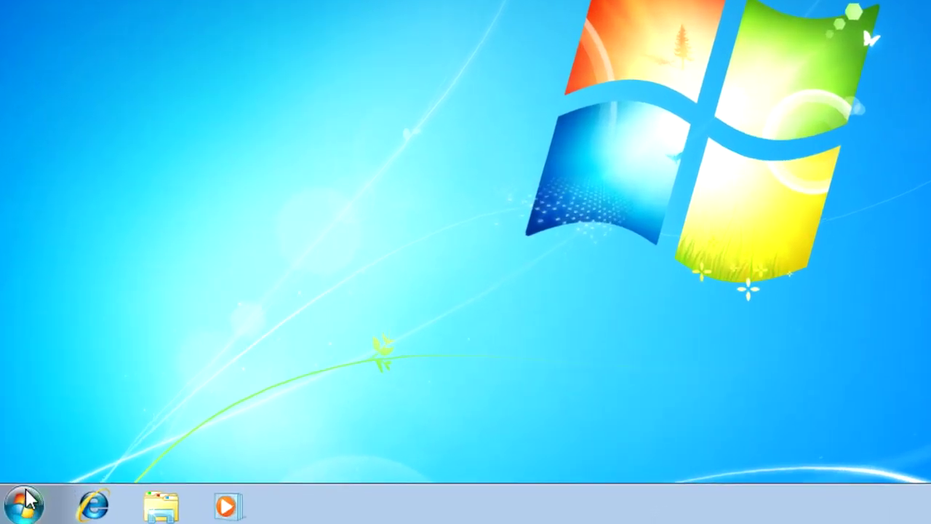
Step: Open the Computer window and snap it to the right half of the desktop
click(19, 510)
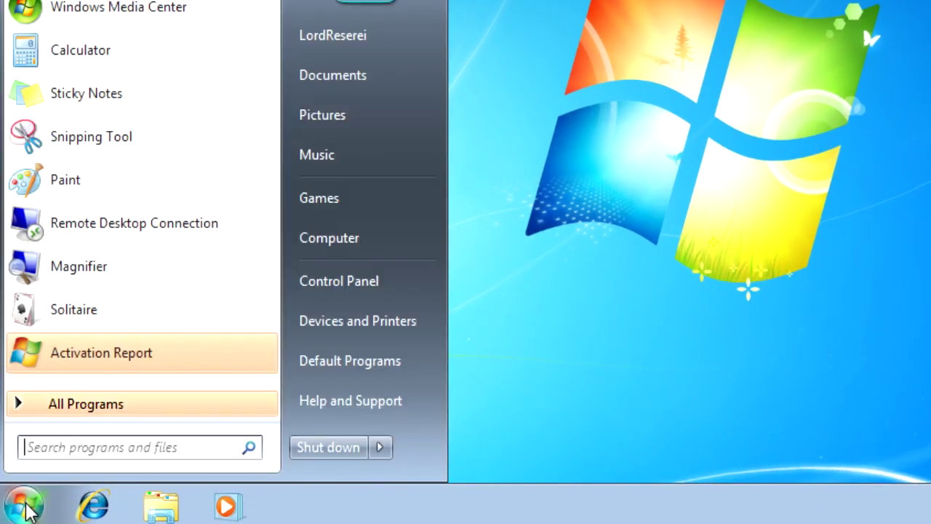
click(341, 240)
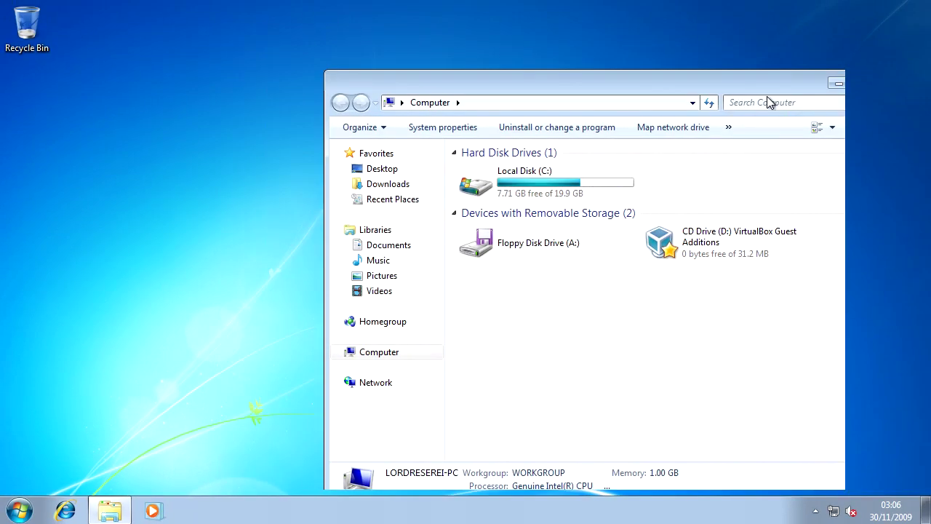
drag(541, 83, 930, 102)
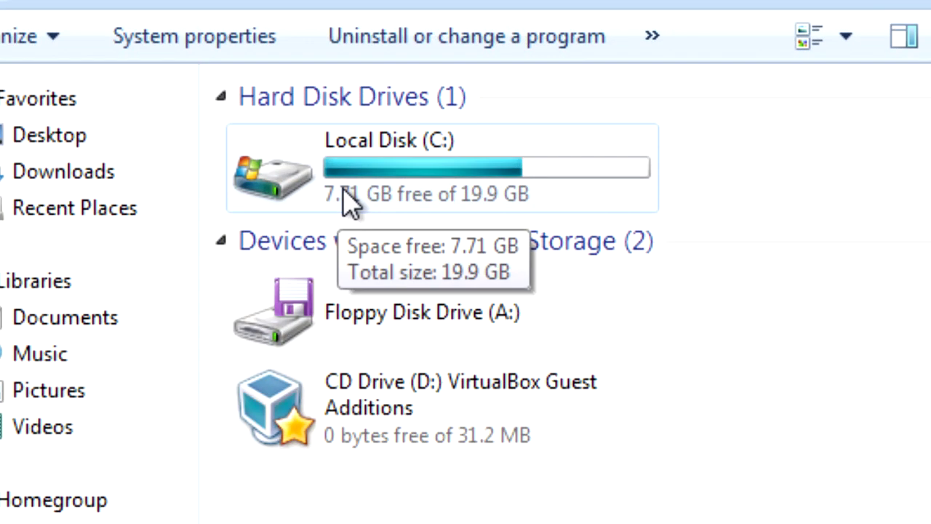
Step: Browse to the previous installation's public files in C:\Windows.old\Users\Public
click(645, 125)
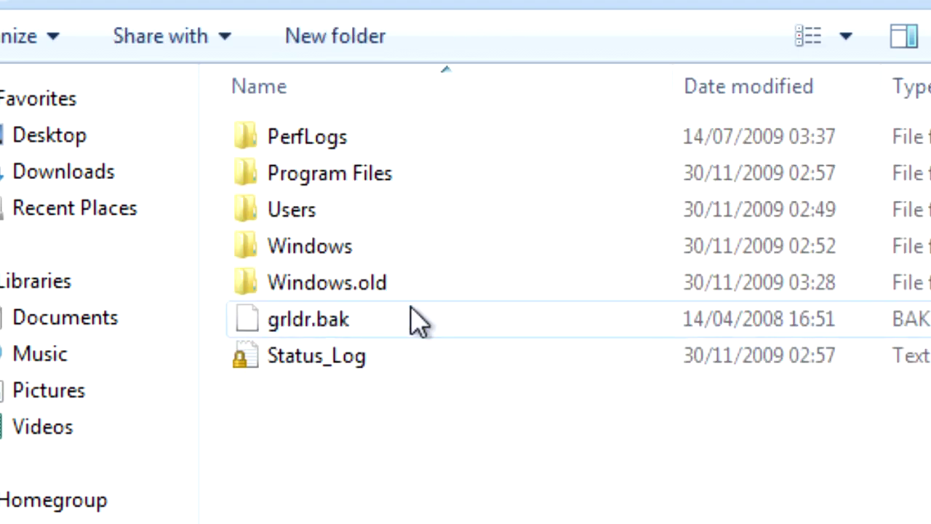
double_click(344, 283)
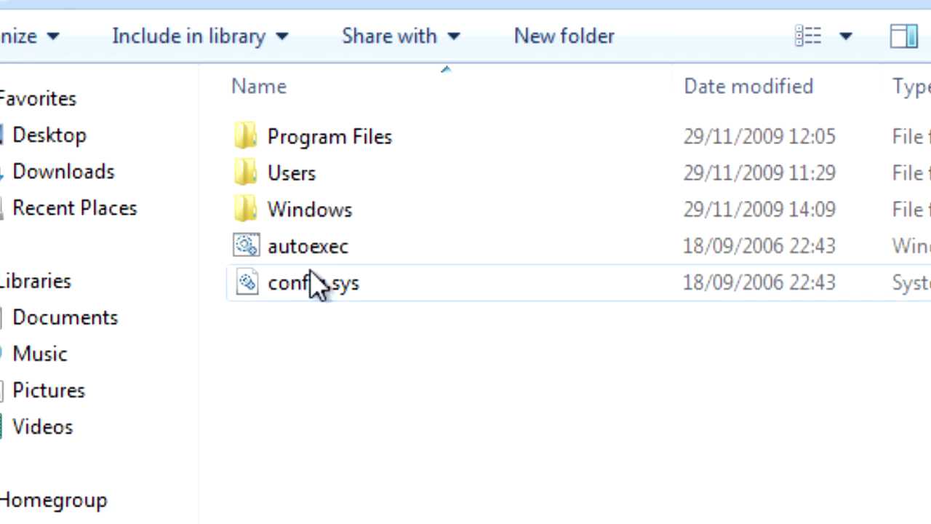
click(301, 187)
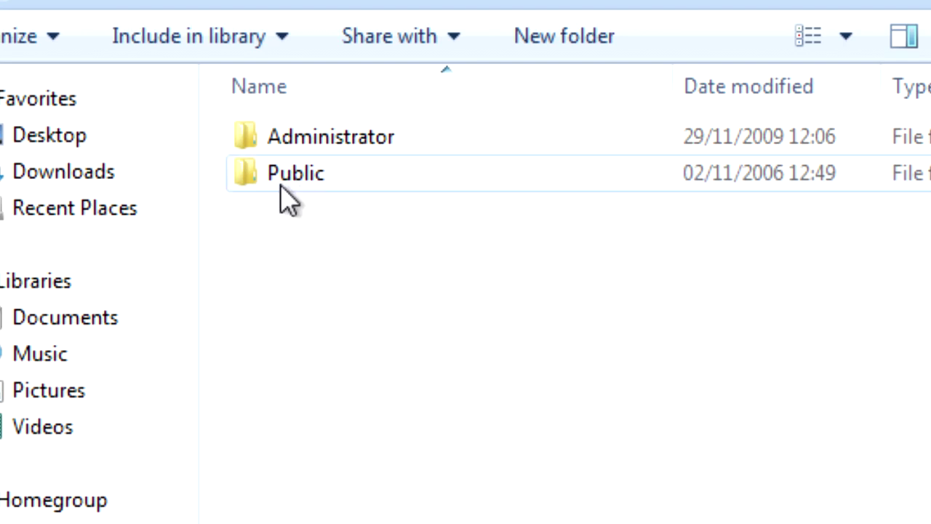
double_click(298, 175)
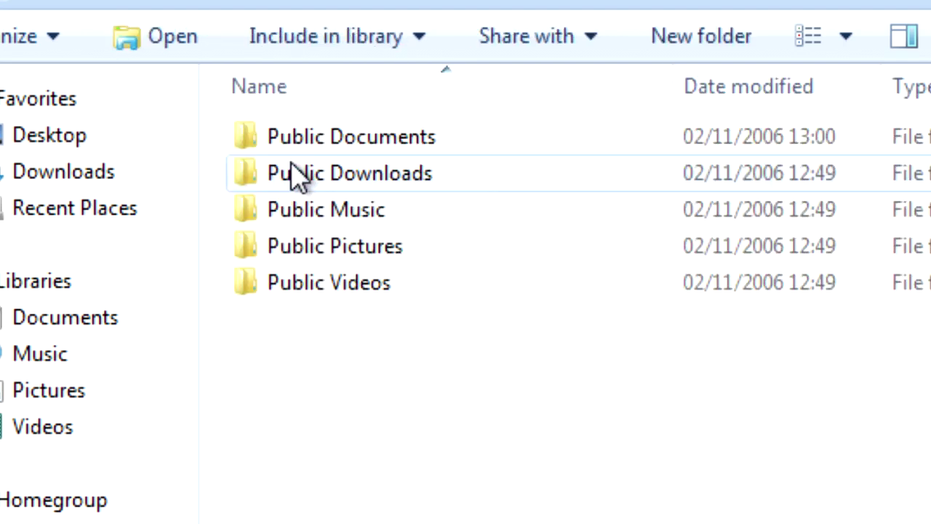
Step: Check the contents of the old Public Videos and Public Pictures folders and go back up to the Users folder
double_click(289, 293)
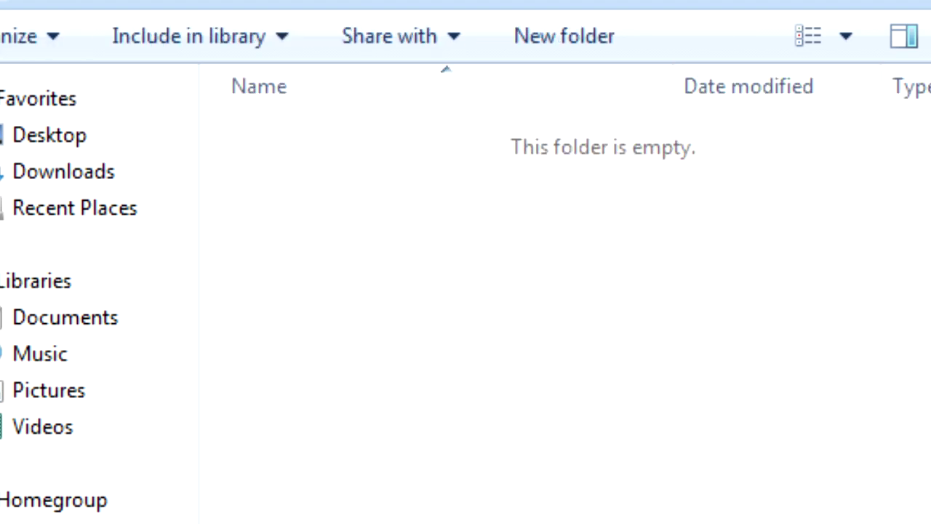
key(BackSpace)
double_click(376, 256)
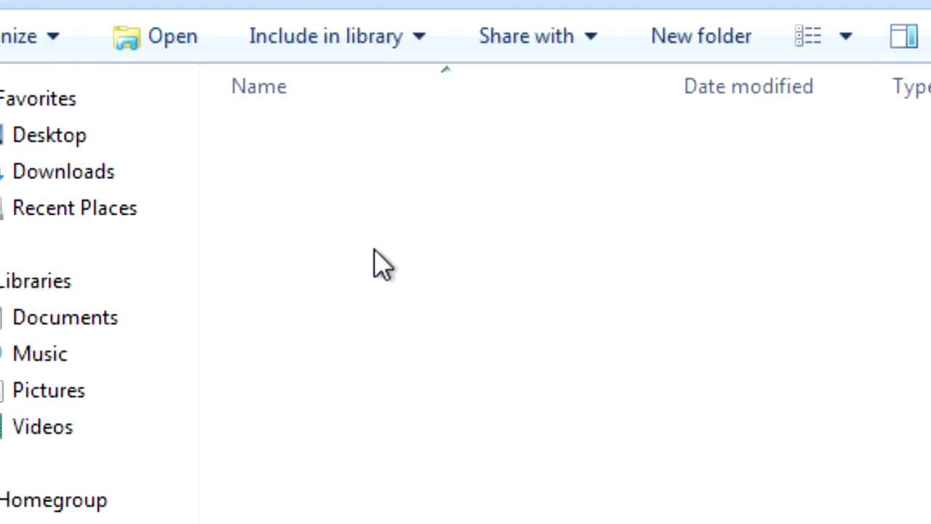
click(7, 2)
key(alt+Up)
click(1, 8)
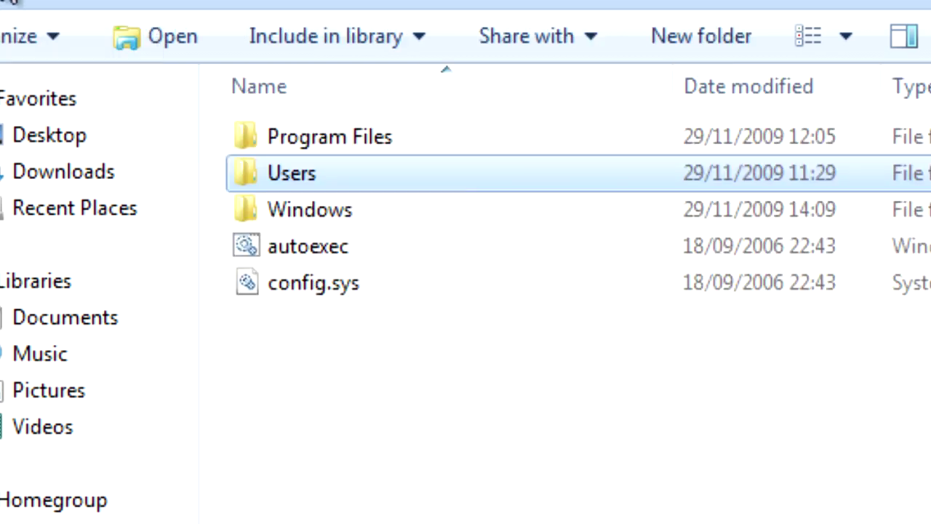
key(Down)
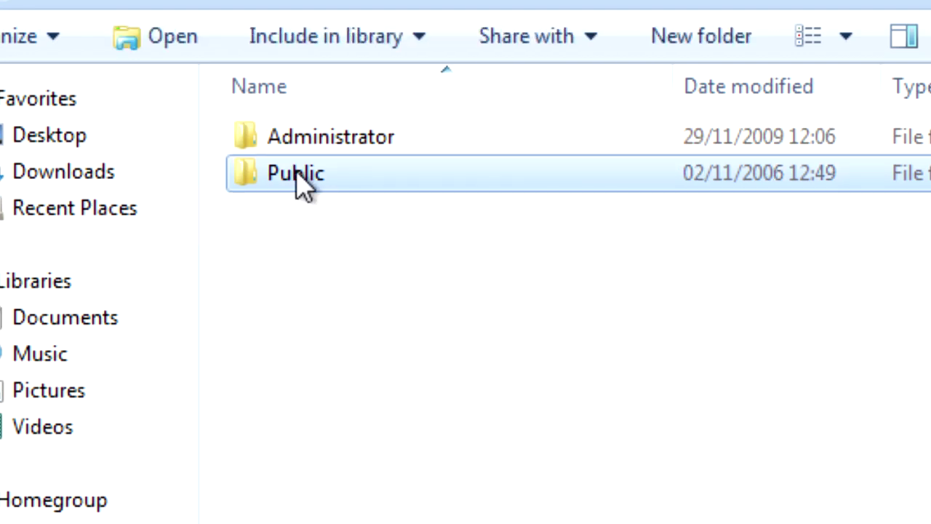
Step: Reopen the old Public folder and look over its Documents, Downloads, Music, Pictures and Videos subfolders
right_click(294, 175)
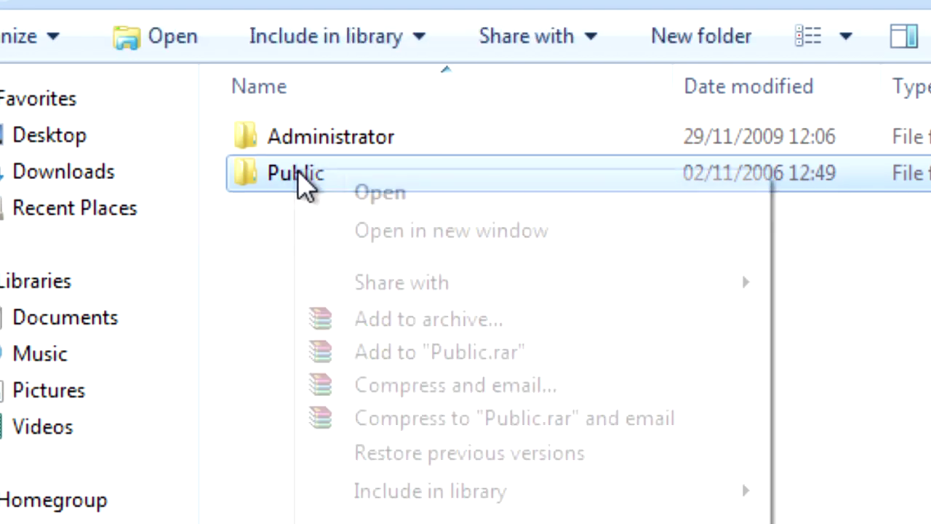
double_click(269, 183)
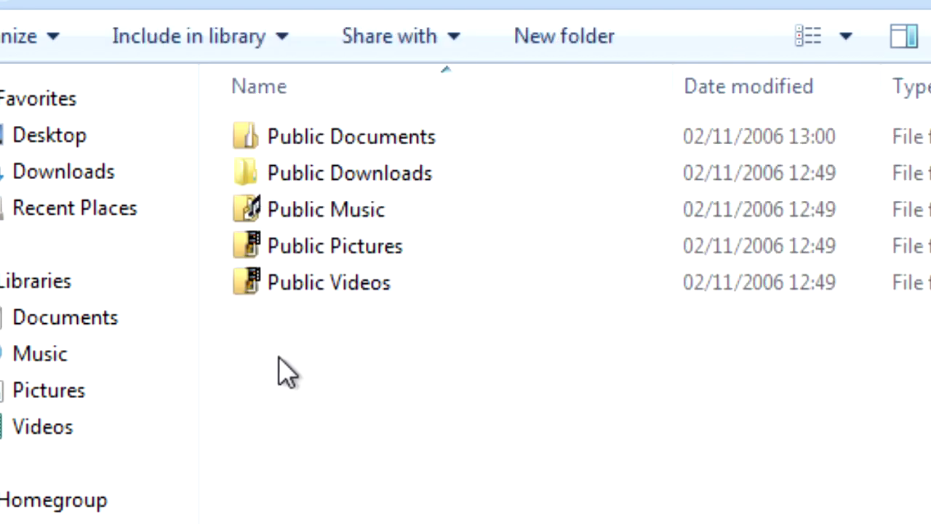
click(262, 182)
click(262, 207)
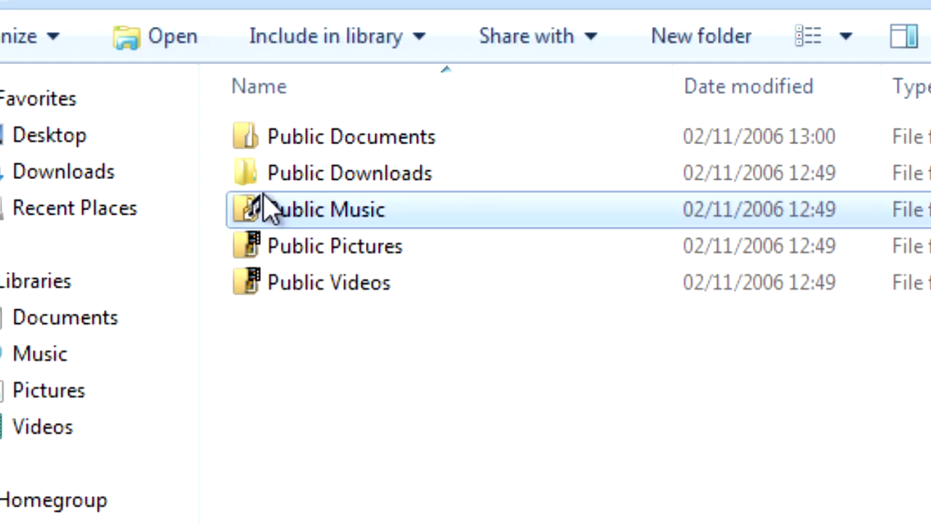
click(265, 256)
click(312, 374)
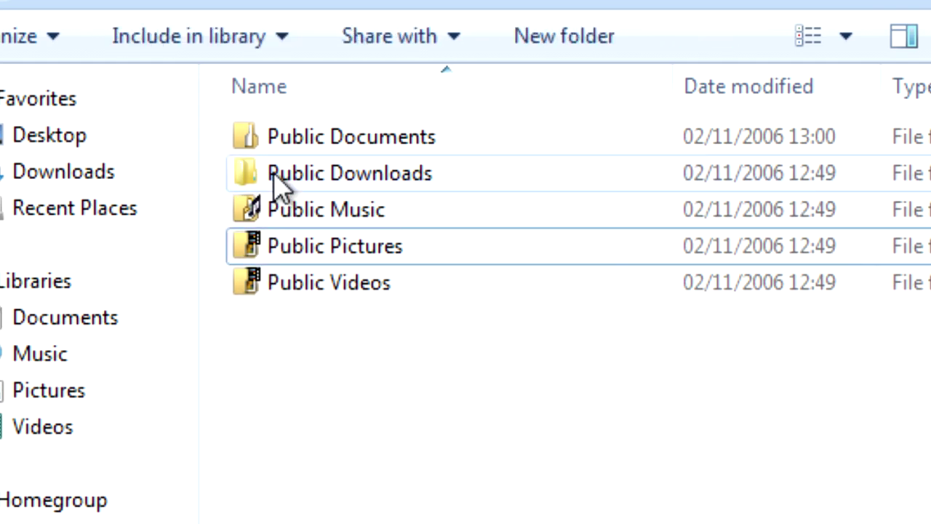
click(273, 139)
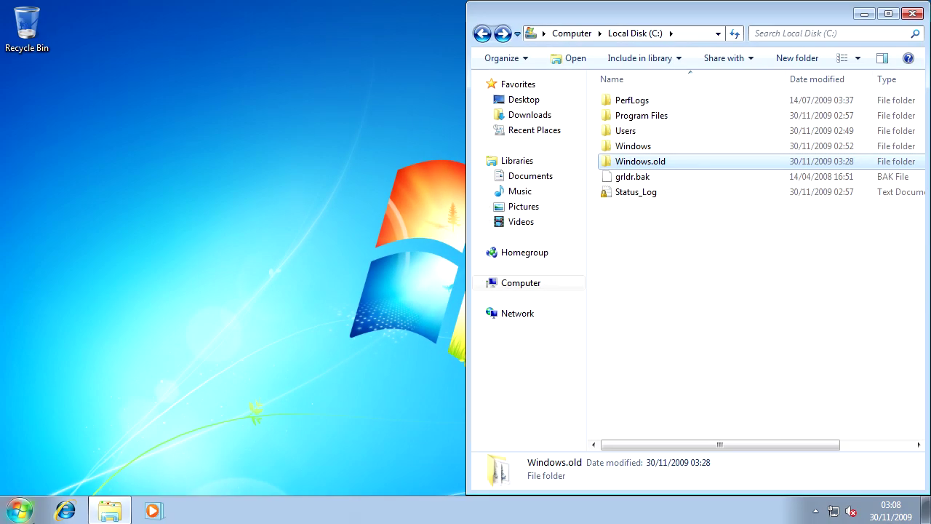
Step: Open a second Computer window and snap it to the left half of the desktop, beside the first one
key(super)
key(super)
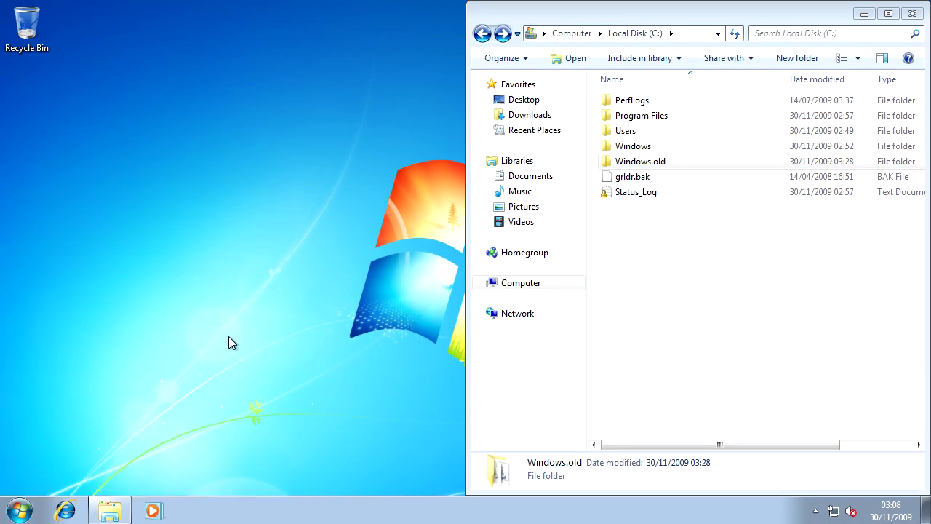
key(super+e)
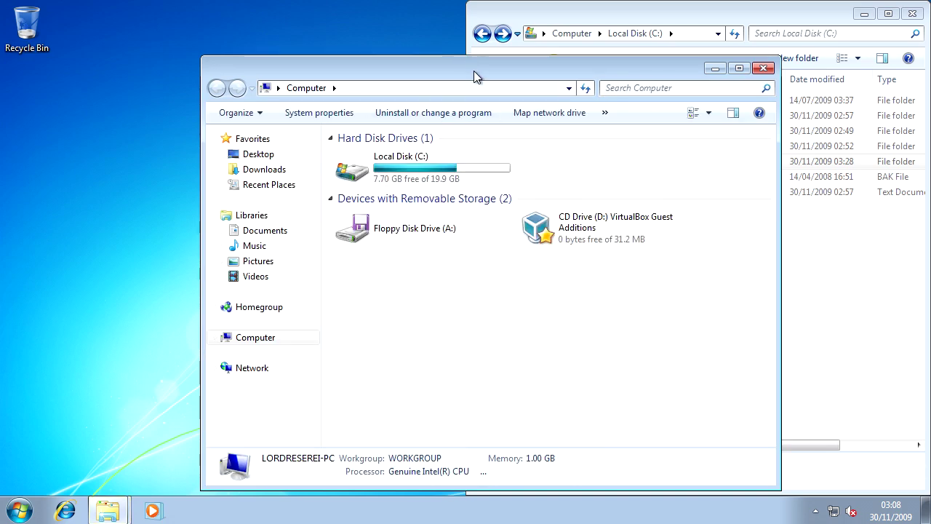
drag(486, 64, 0, 83)
Step: In the second window, open the new installation's Users folder on Local Disk (C:)
click(191, 115)
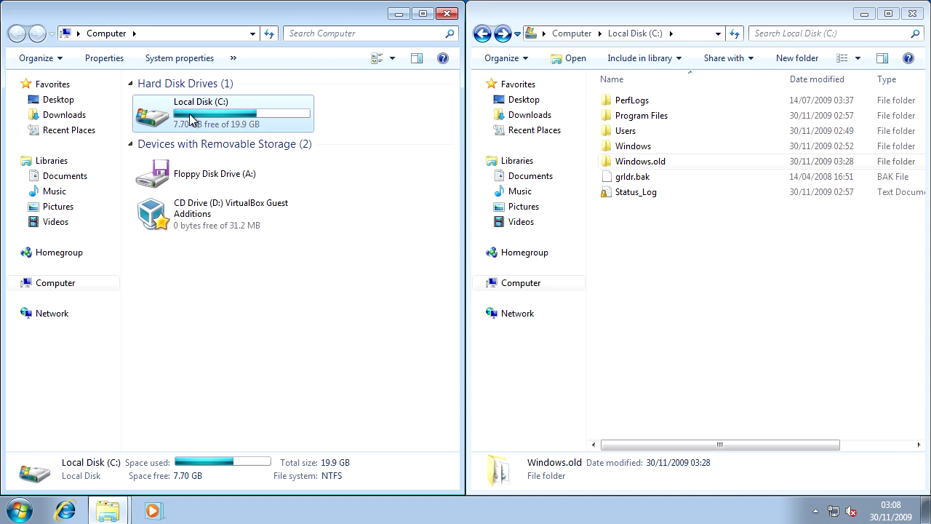
click(643, 161)
click(665, 117)
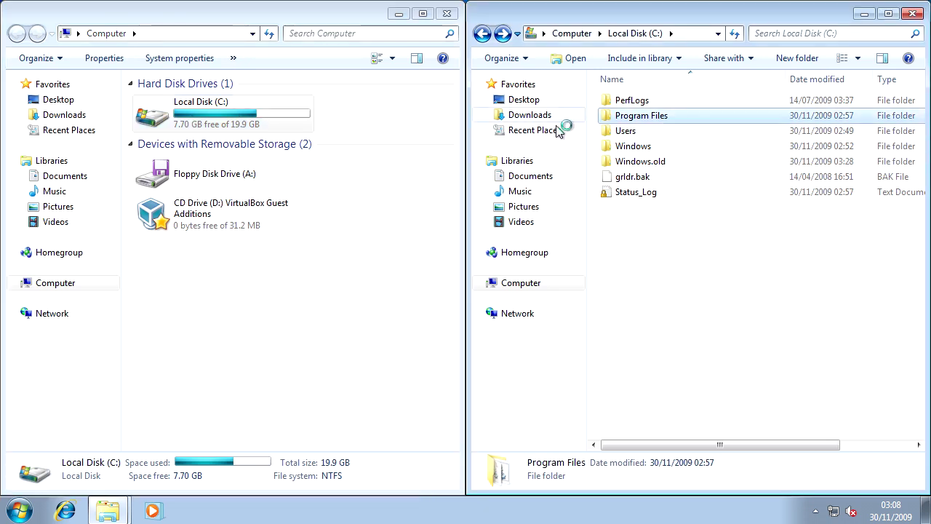
double_click(286, 136)
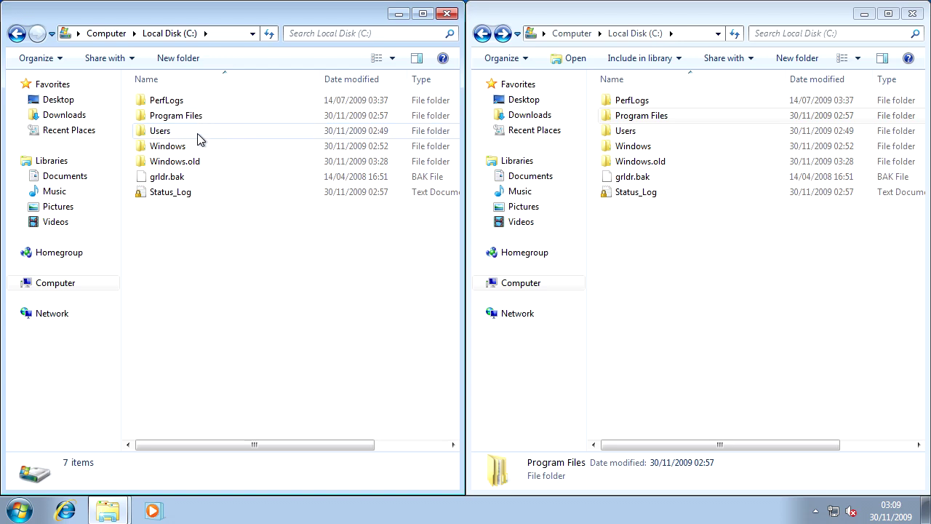
double_click(207, 131)
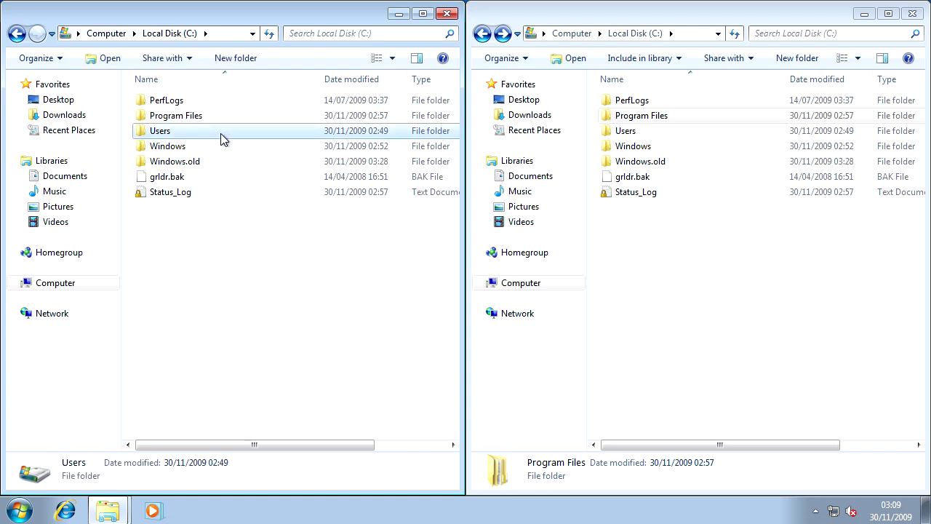
Step: In the first window, open the old installation's Users folder inside Windows.old
click(633, 151)
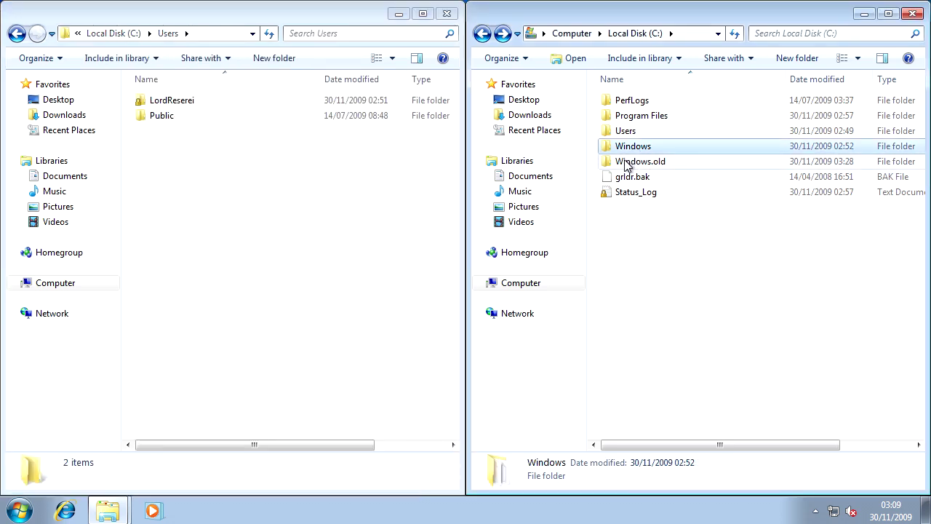
double_click(624, 162)
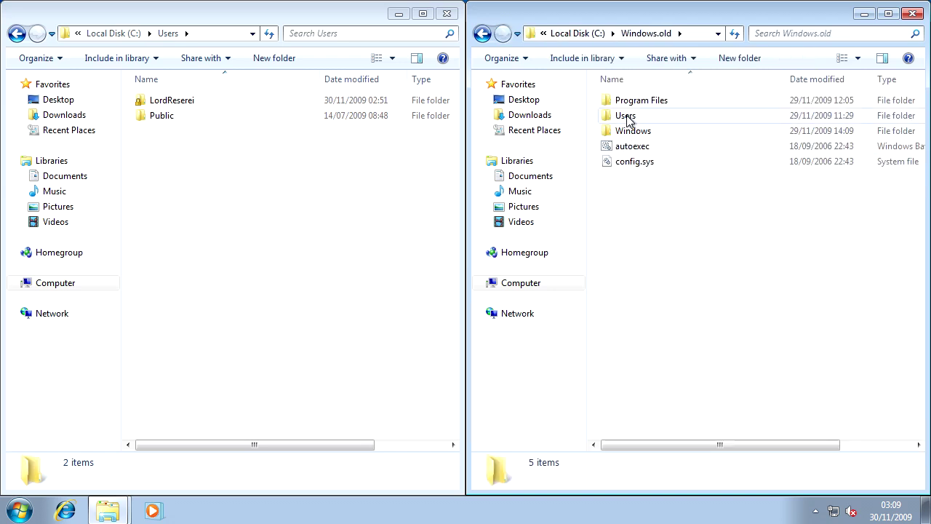
click(627, 117)
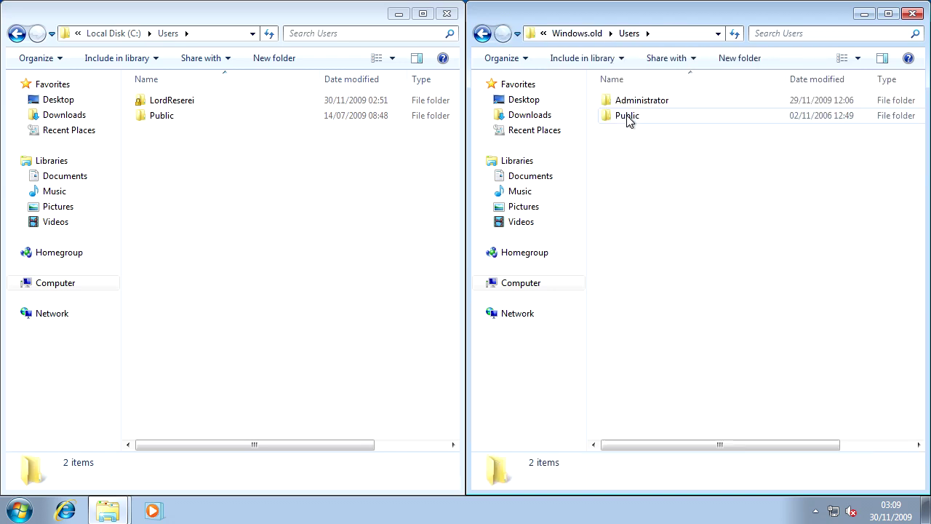